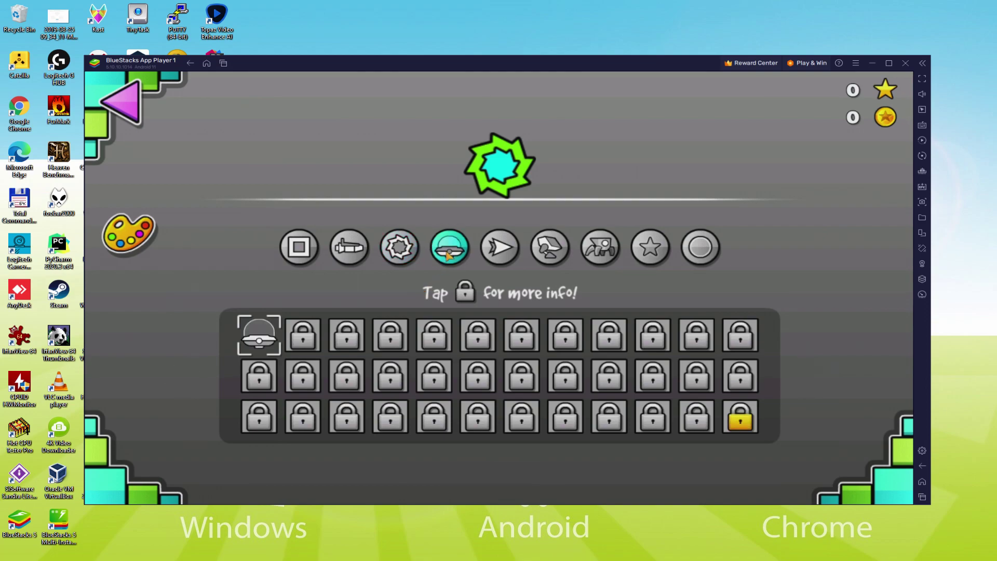
Step: Browse the wave, robot and spider icon sets in the icon kit
click(489, 248)
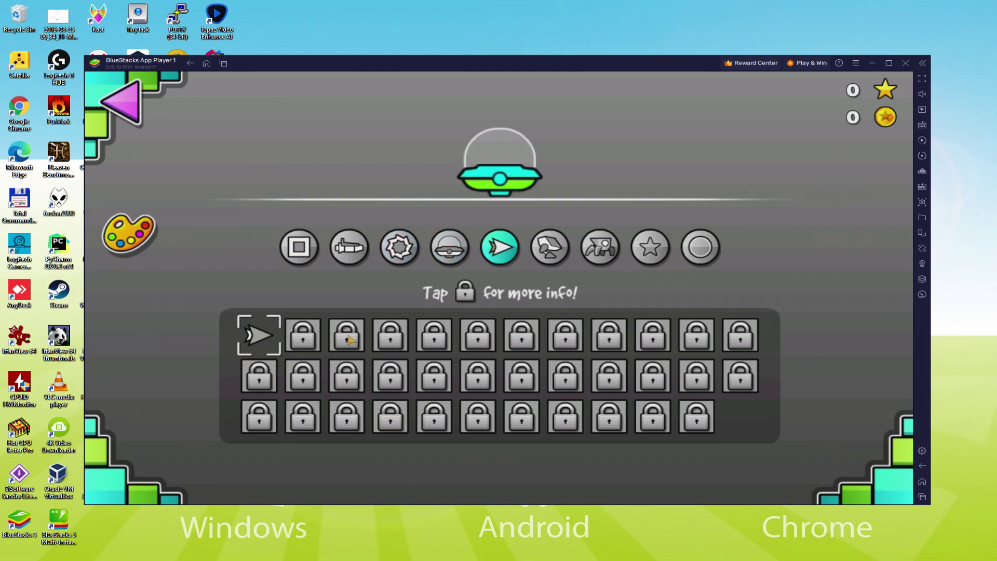
click(560, 253)
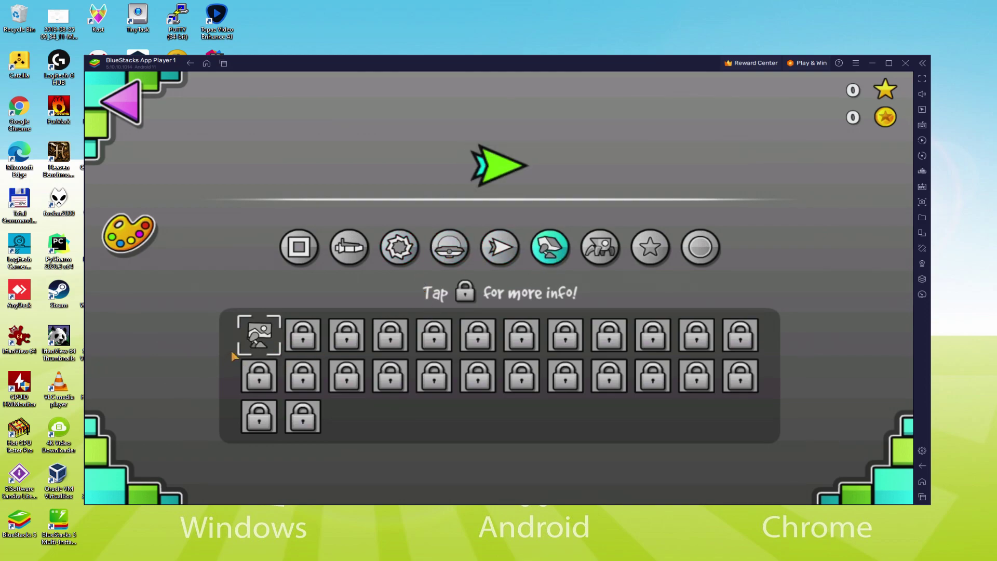
click(601, 250)
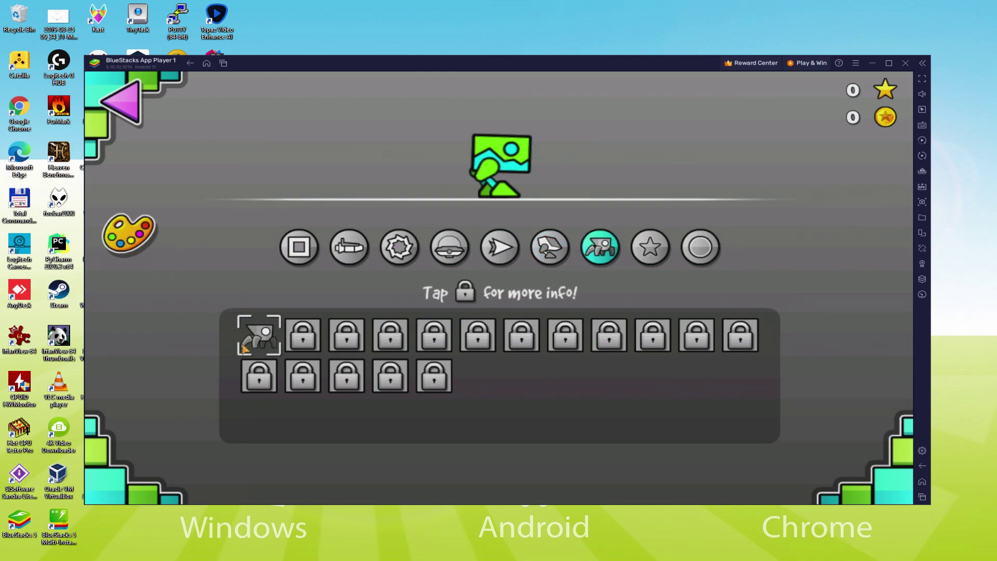
Step: Choose the second cube icon as the player character and return to the game's main menu
click(299, 255)
click(301, 337)
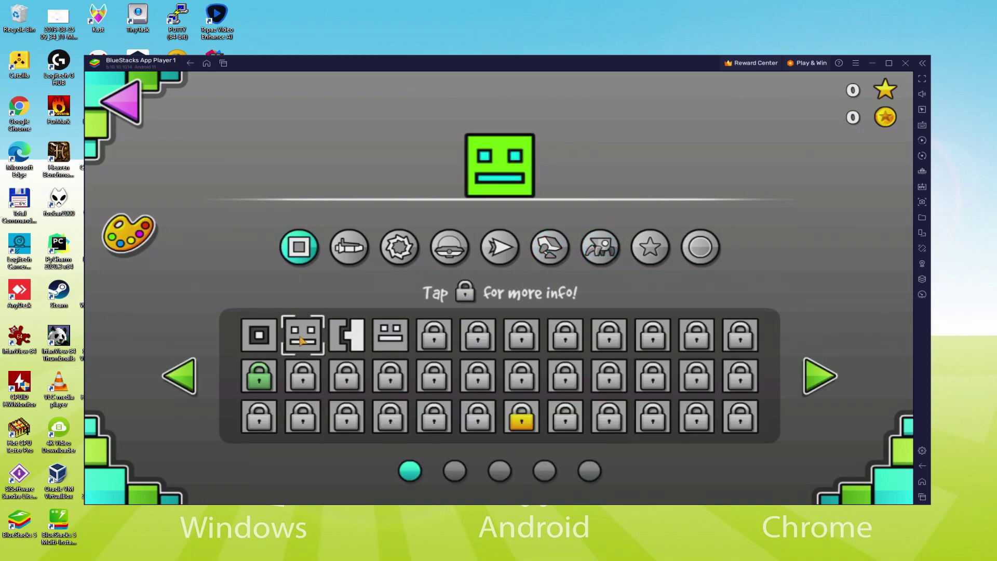
click(133, 112)
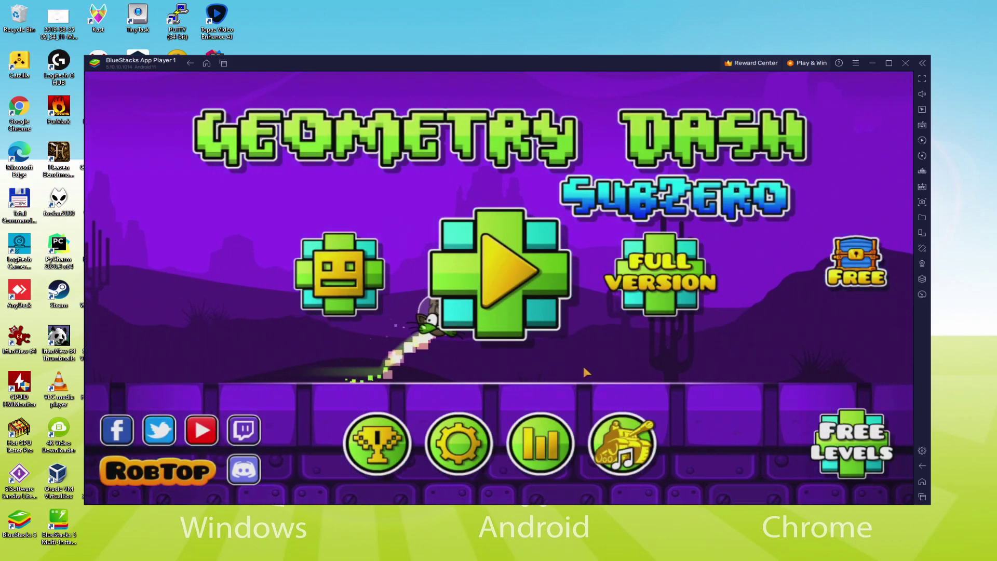
Step: Review the first page of achievements, return to the main menu, and open the free chest
click(375, 443)
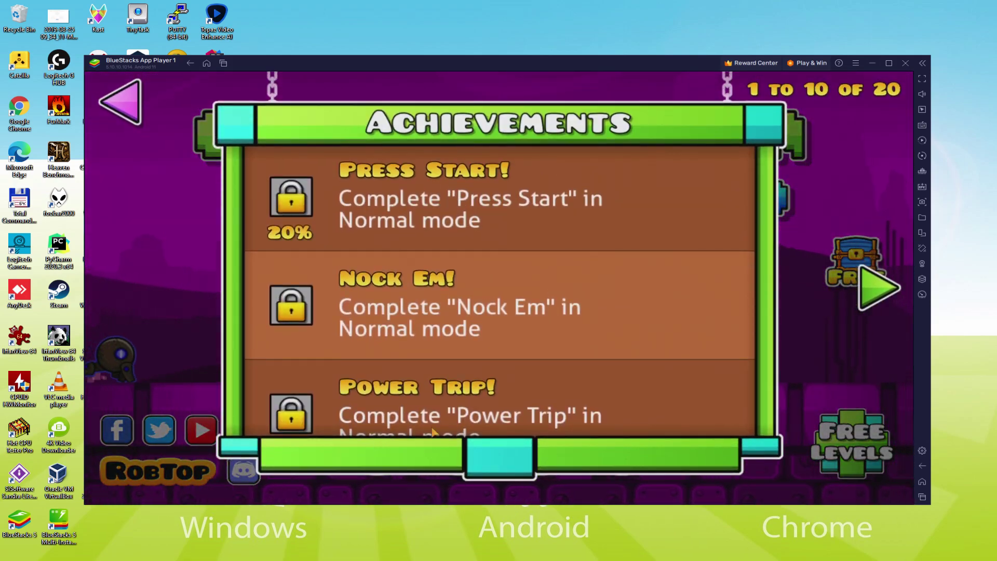
scroll(221, 166, down, 3)
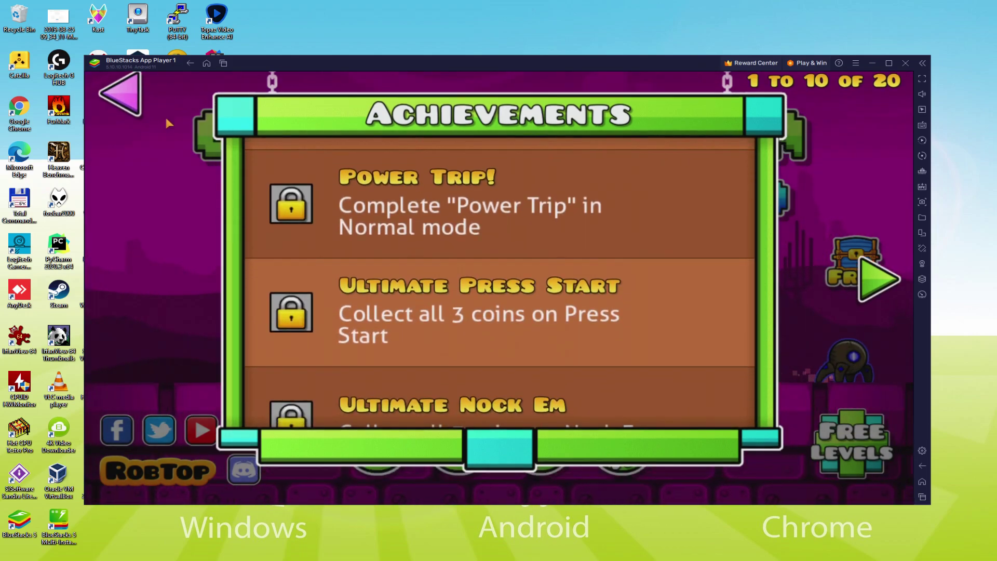
click(120, 102)
click(855, 255)
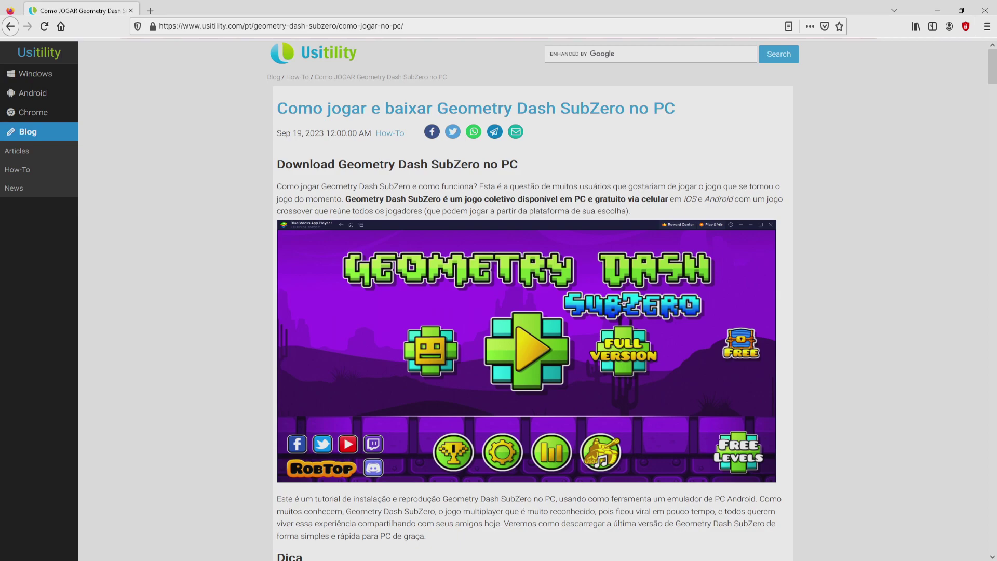
Step: In the browser, follow the Usitility article's download link and start the PC download on the Geometry Dash SubZero page
scroll(529, 301, down, 5)
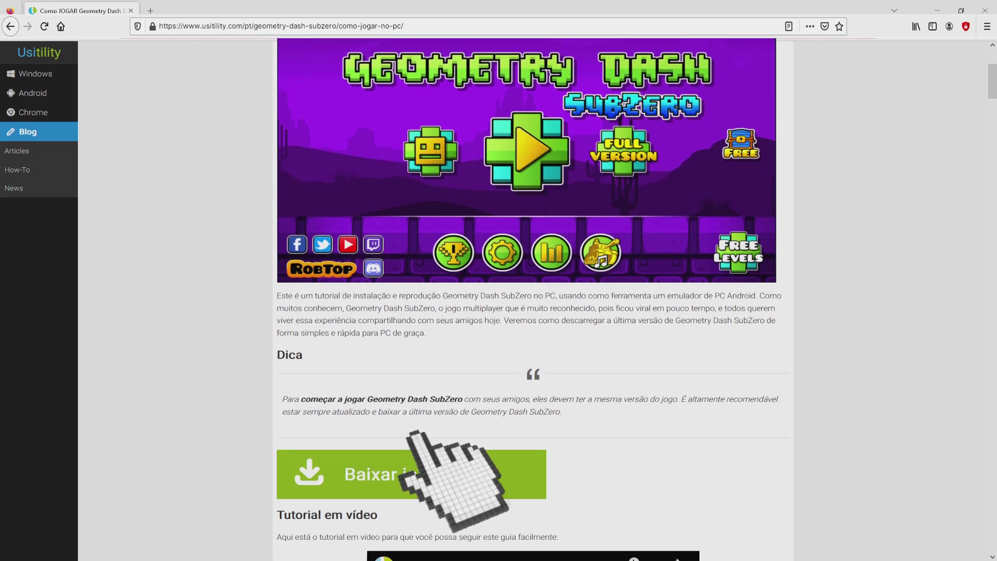
click(395, 474)
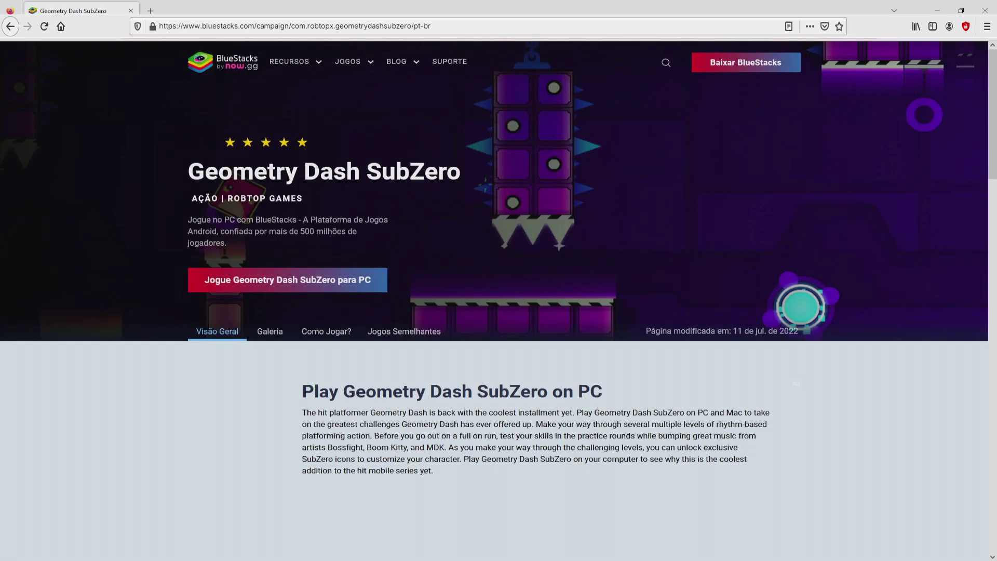
scroll(498, 312, down, 8)
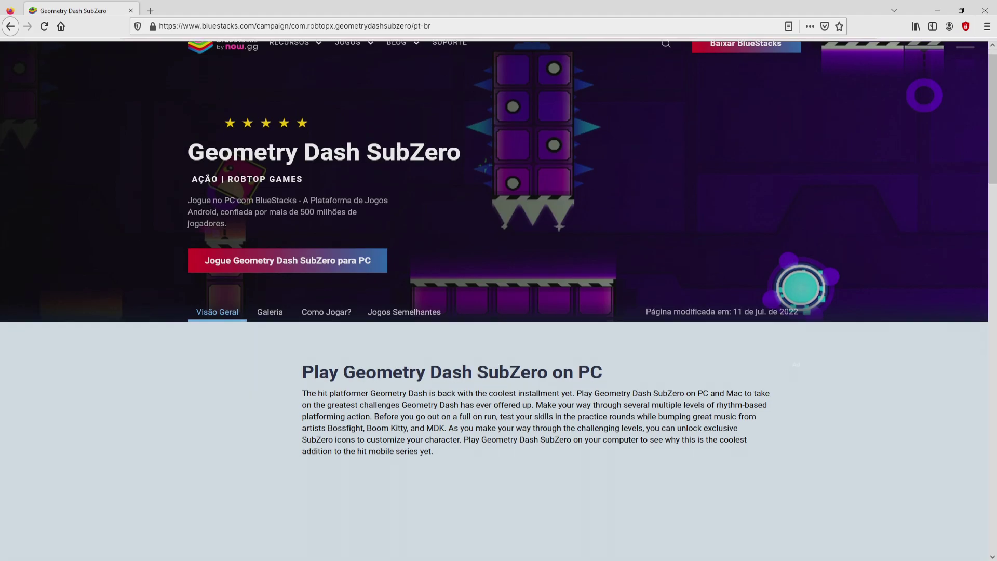
scroll(498, 312, down, 10)
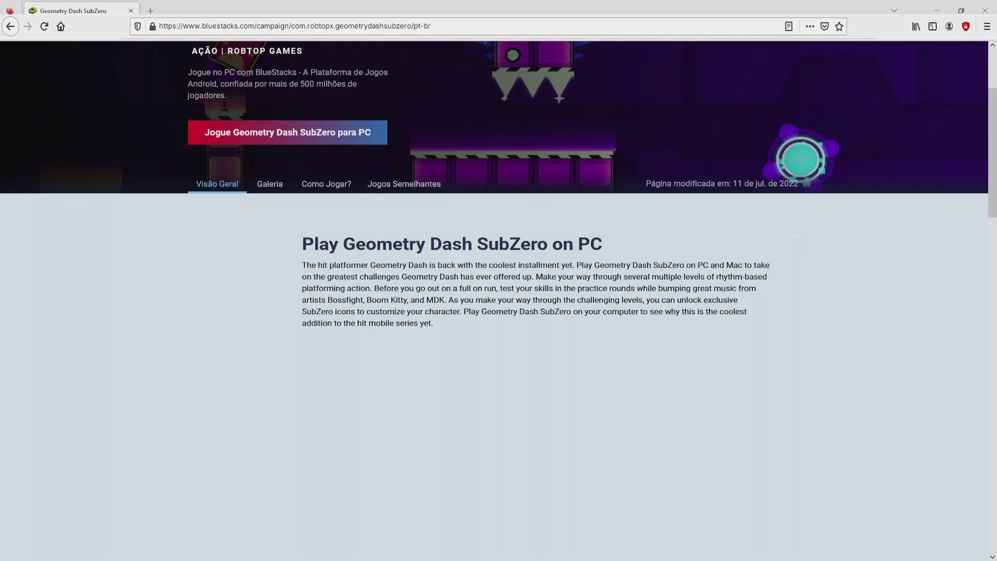
scroll(498, 260, up, 3)
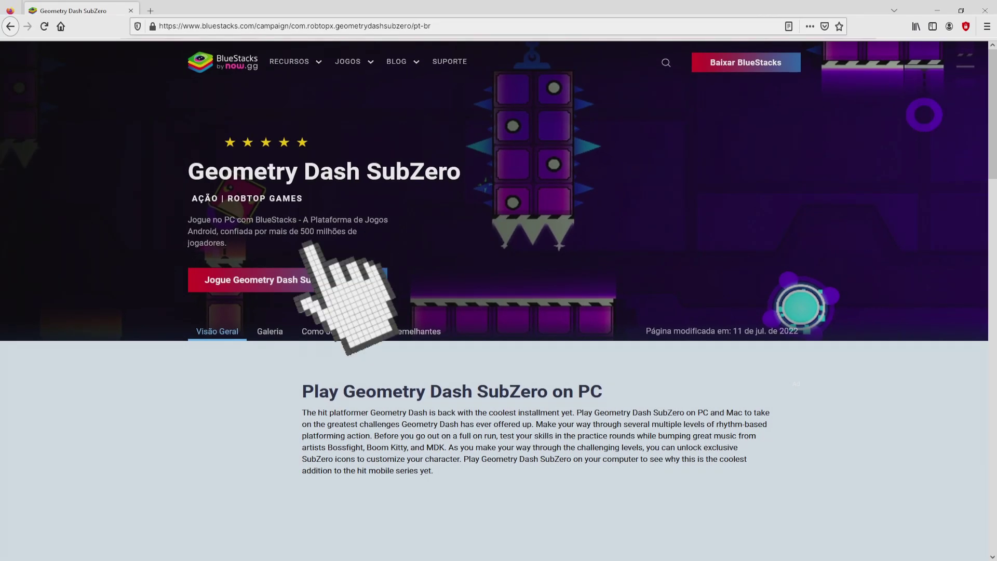
click(312, 275)
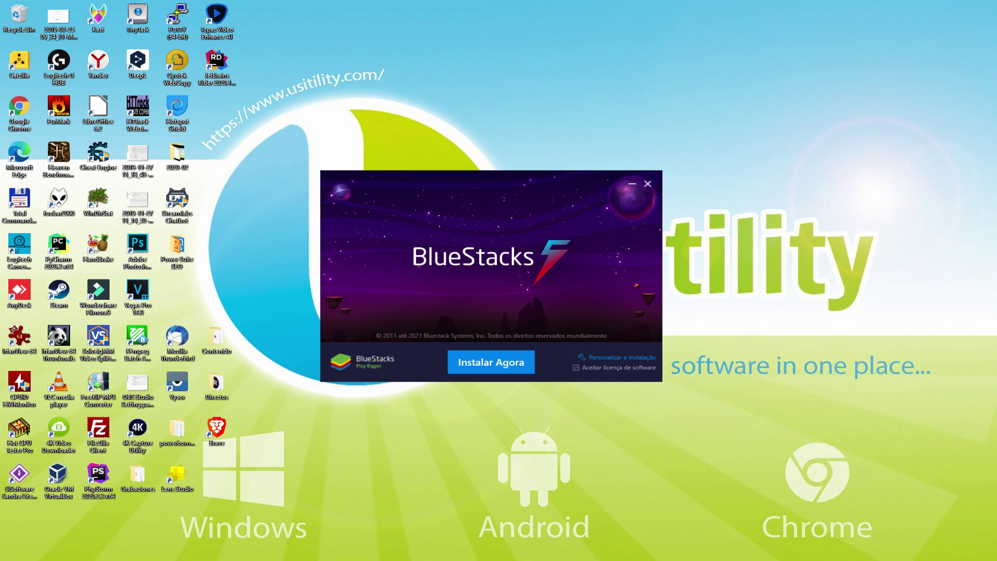
Step: Check the data path in the BlueStacks installer's customization options, go back, and start the installation
click(605, 357)
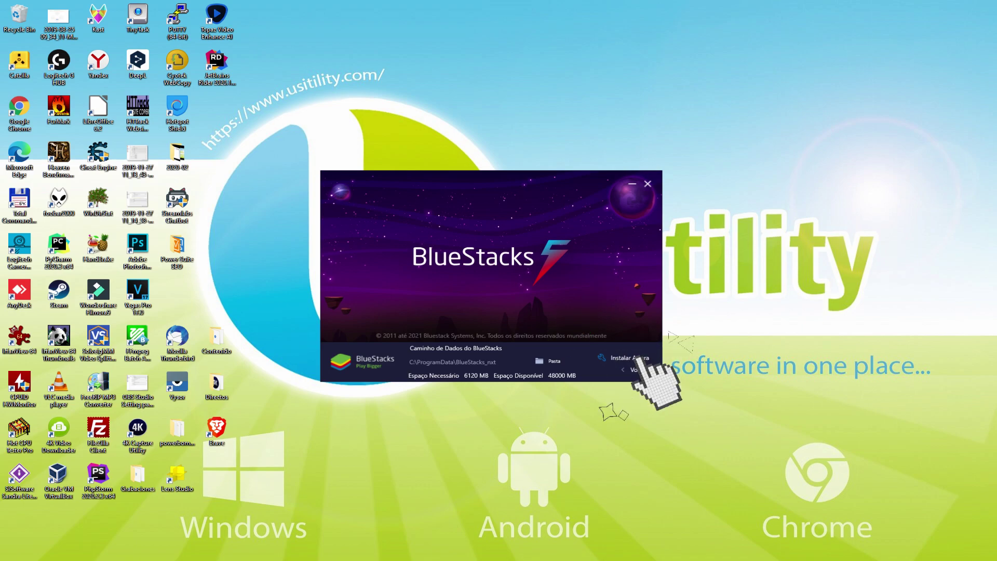
click(630, 369)
click(489, 351)
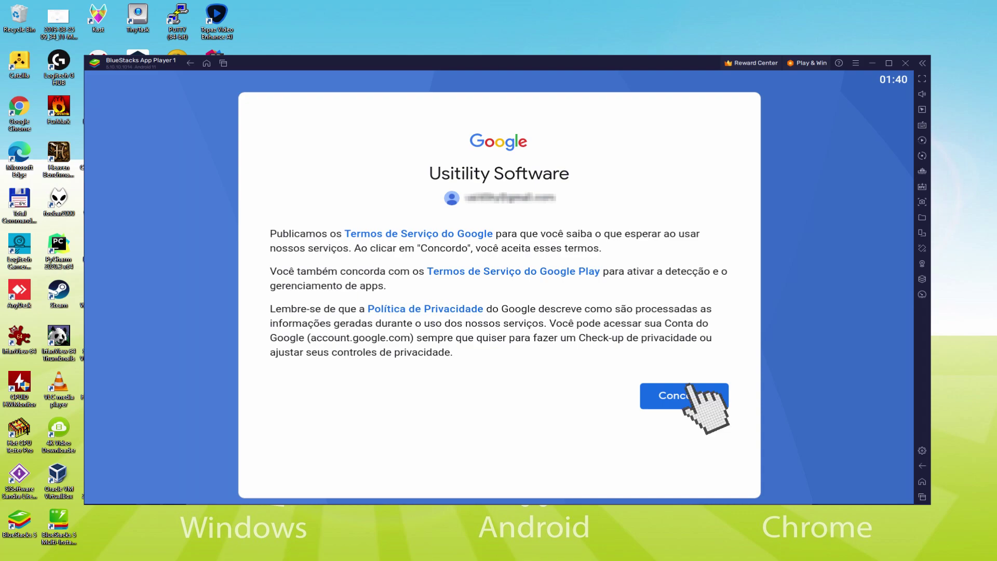
Step: Agree to the Google terms of service, turn off Back up to Google Drive, and accept the Google services settings
click(699, 397)
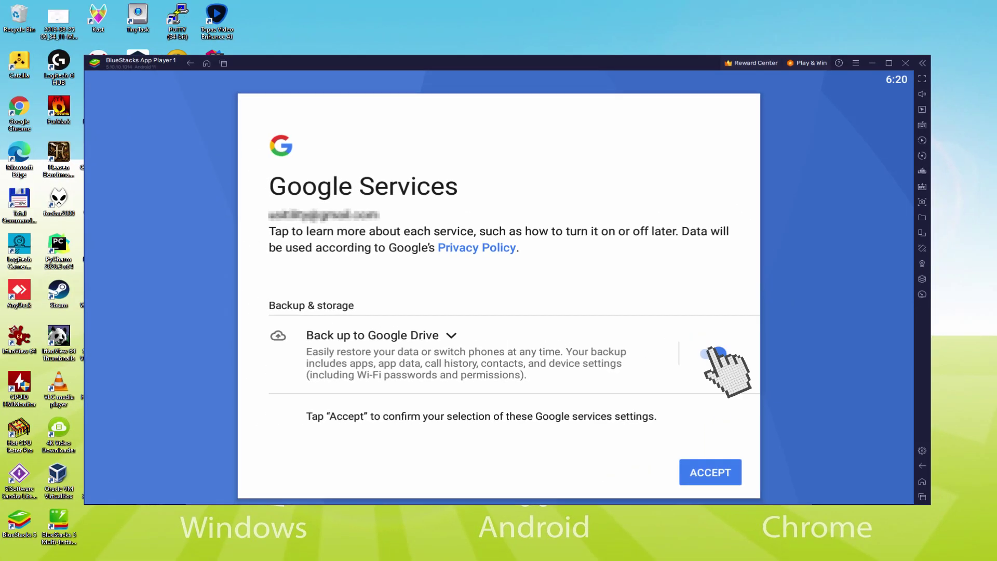
click(714, 353)
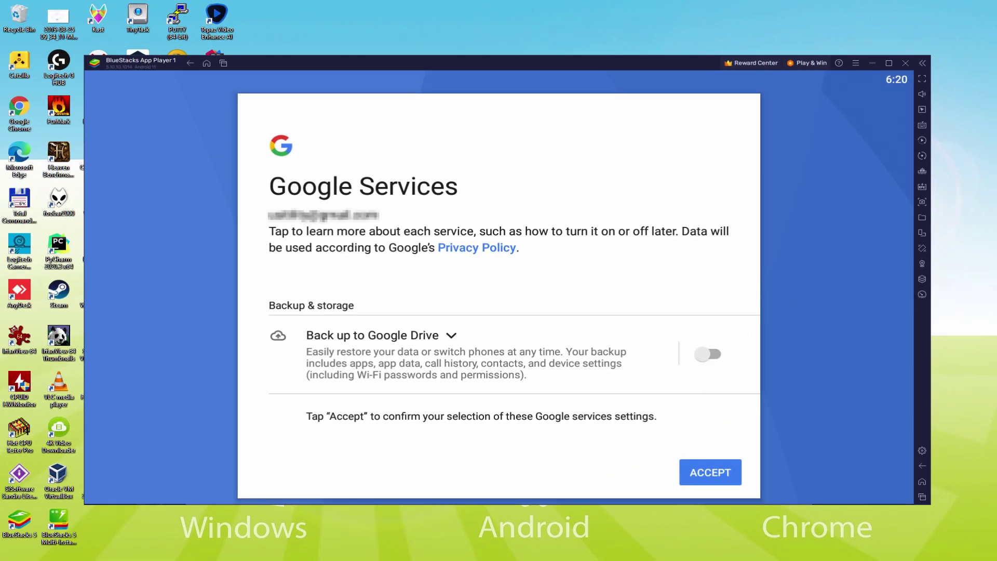
click(711, 472)
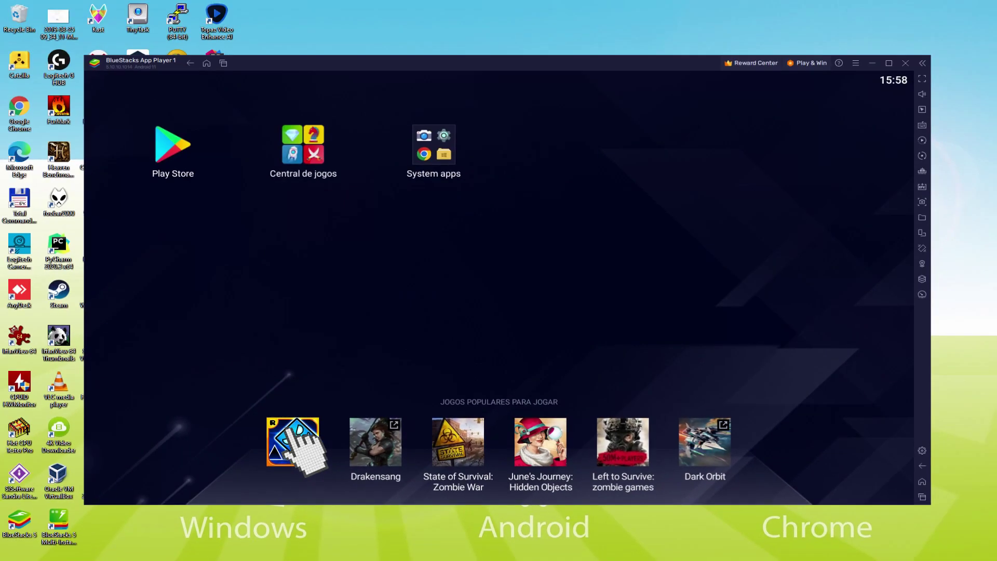
Step: Install Geometry Dash SubZero from its Play Store page and launch it from the emulator's home screen
click(291, 233)
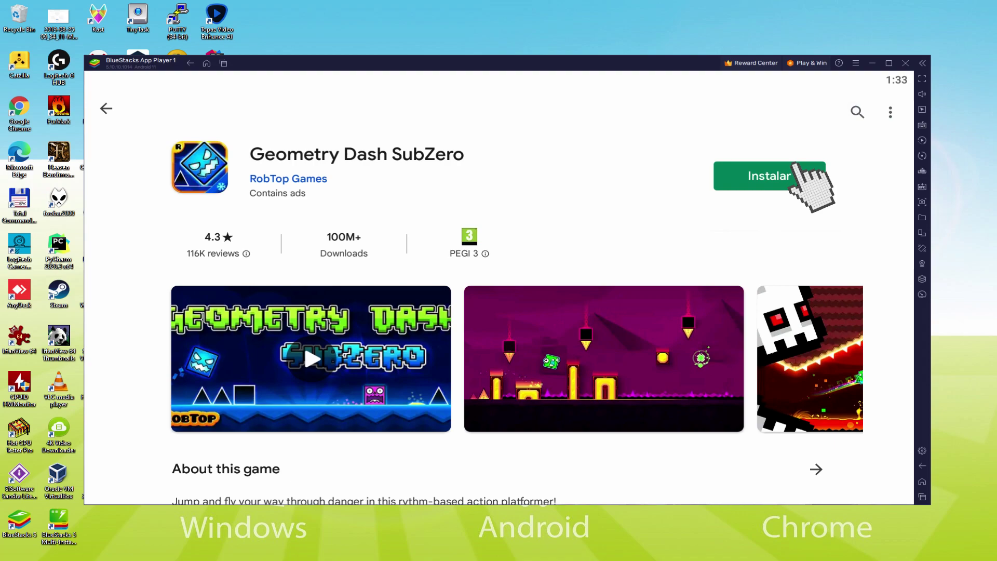
click(795, 175)
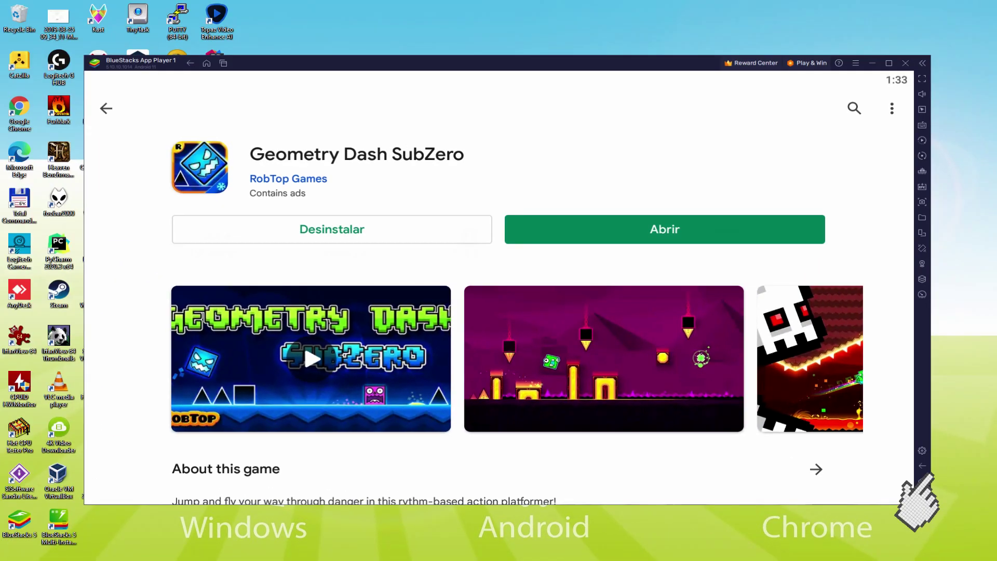
click(922, 481)
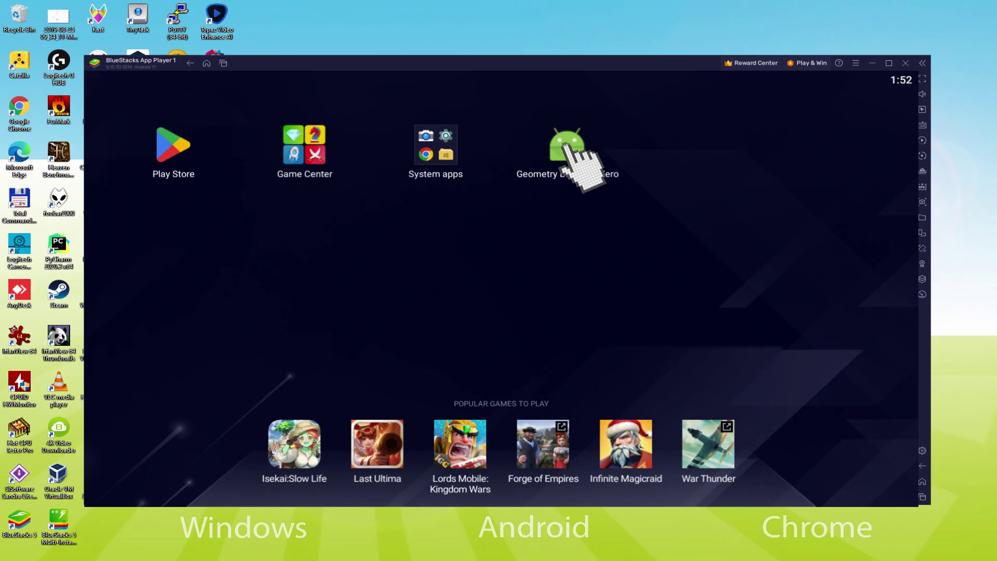
click(565, 148)
Step: Look through the RobTop Games list, return to the main menu, and start the Press Start level in normal mode
scroll(609, 271, down, 2)
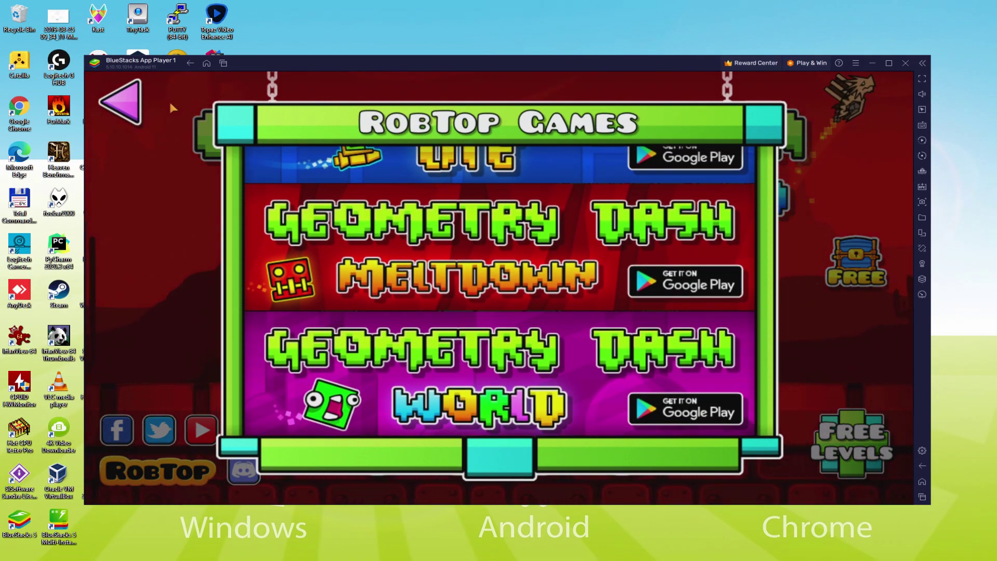
click(127, 107)
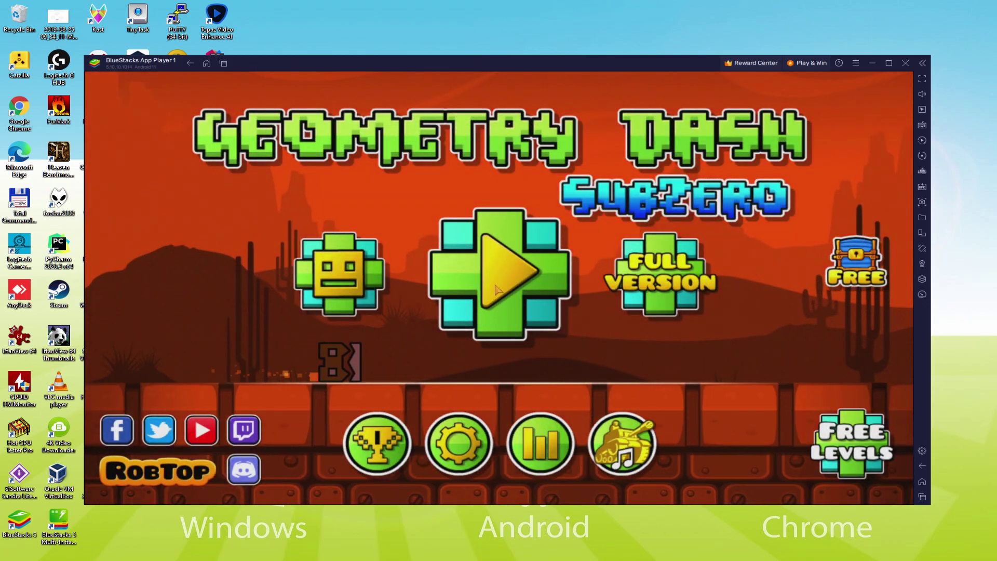
click(497, 289)
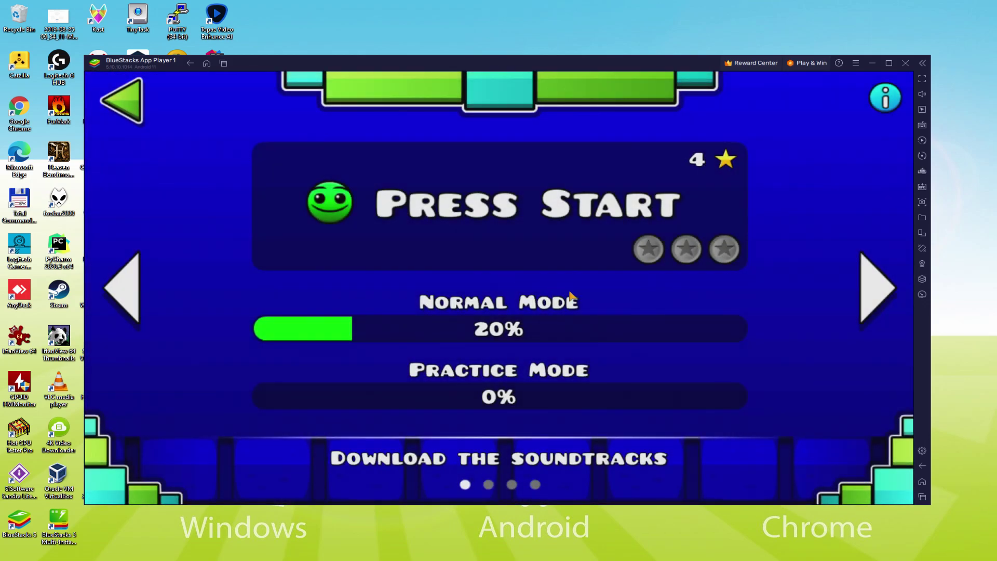
click(524, 225)
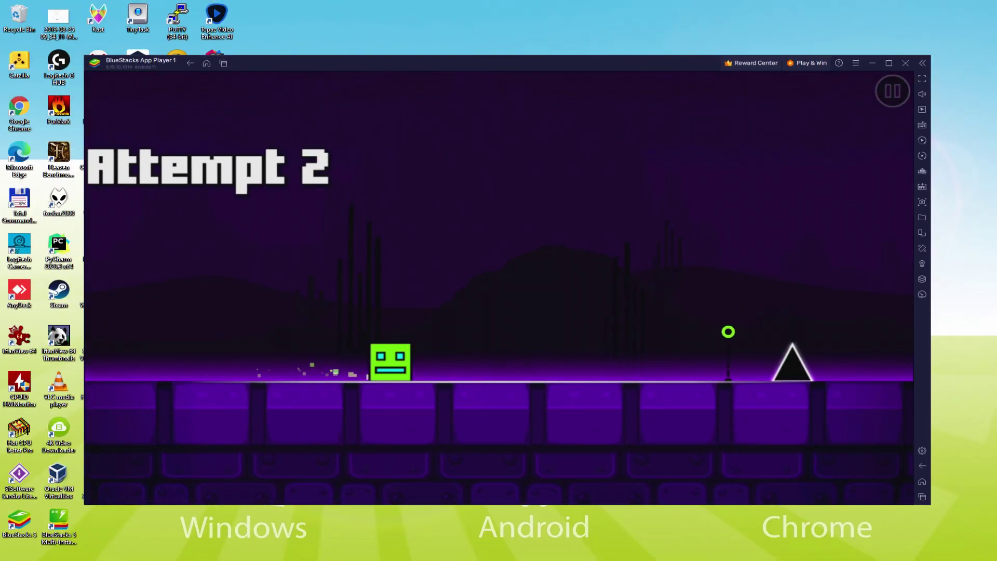
Step: Play the Press Start level, making the cube jump over the spikes along the ground
key(space)
key(space)
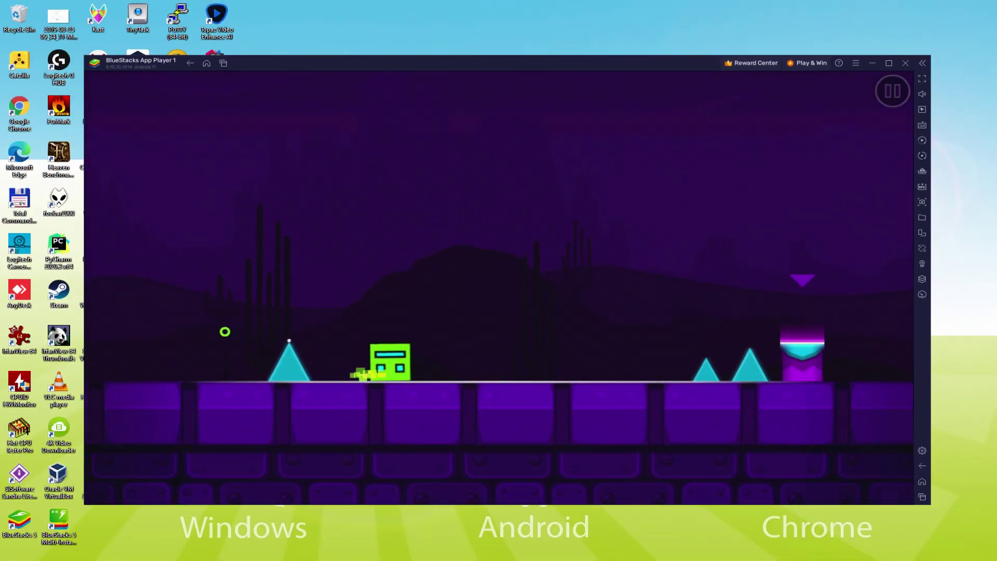
key(space)
key(space)
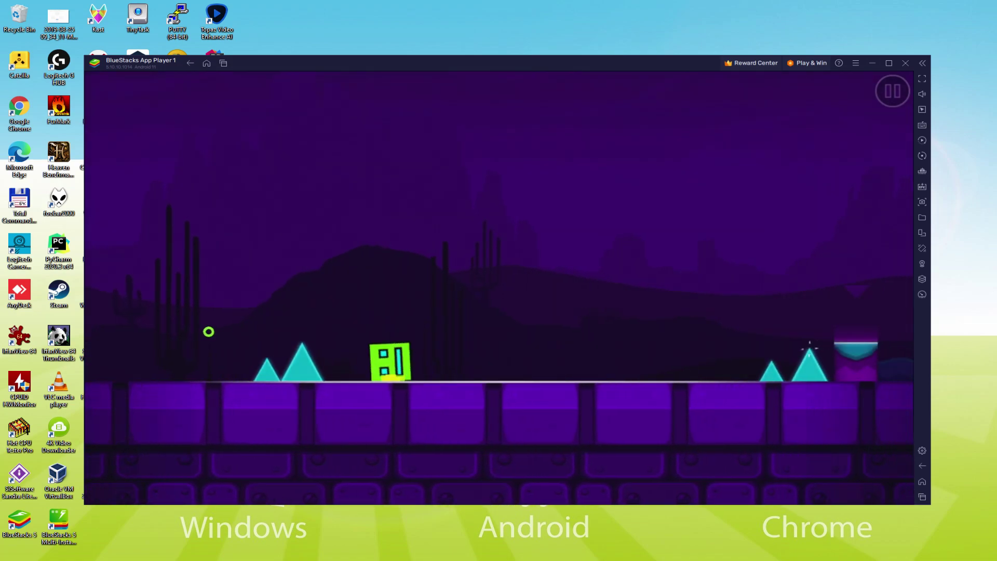
key(space)
key(space)
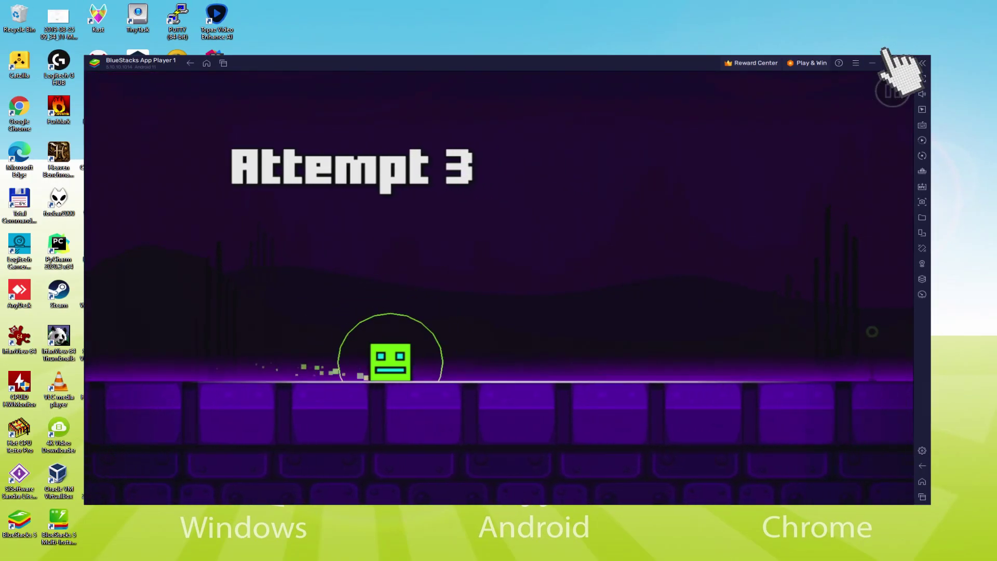
Step: Maximize the emulator window during play and restore it to its windowed size
click(858, 81)
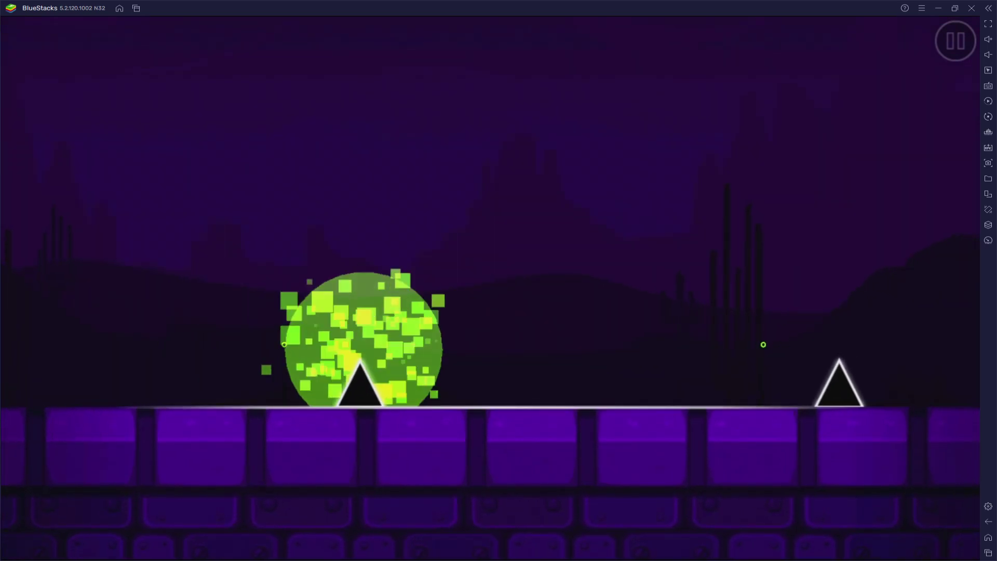
click(955, 6)
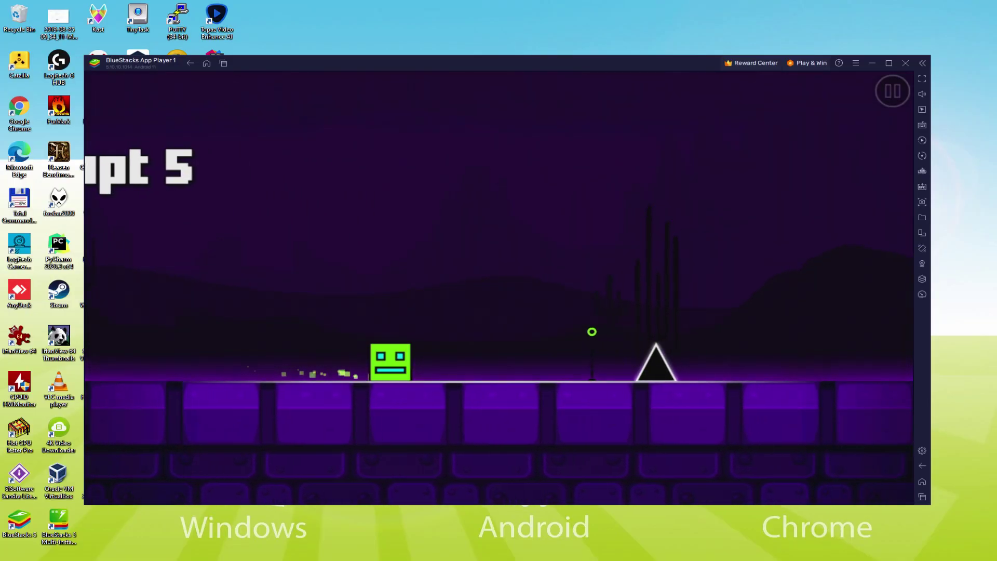
Step: Keep playing the Press Start level in the desert scenery, making the cube jump over the spikes and onto the pillars above the water
key(space)
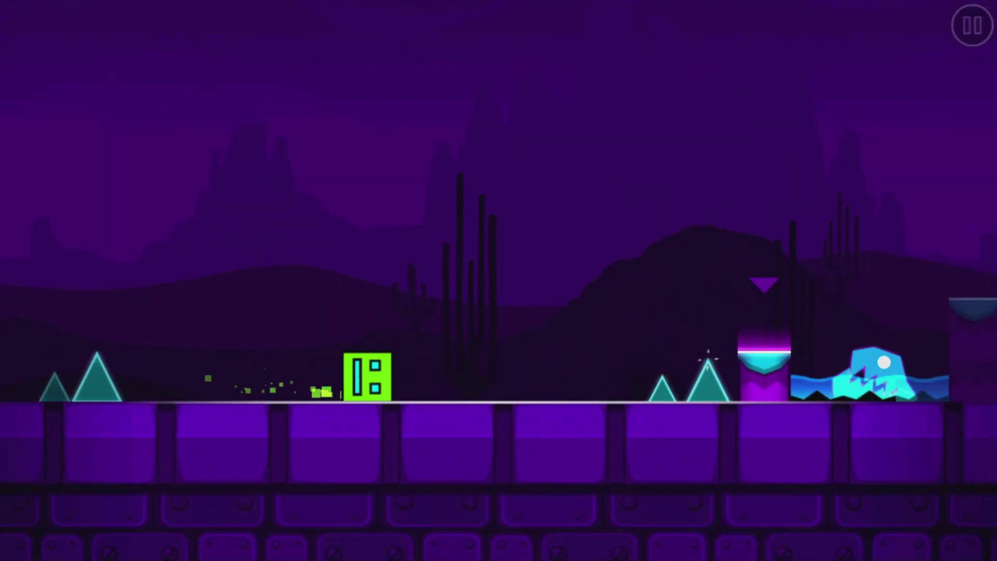
key(space)
key(space)
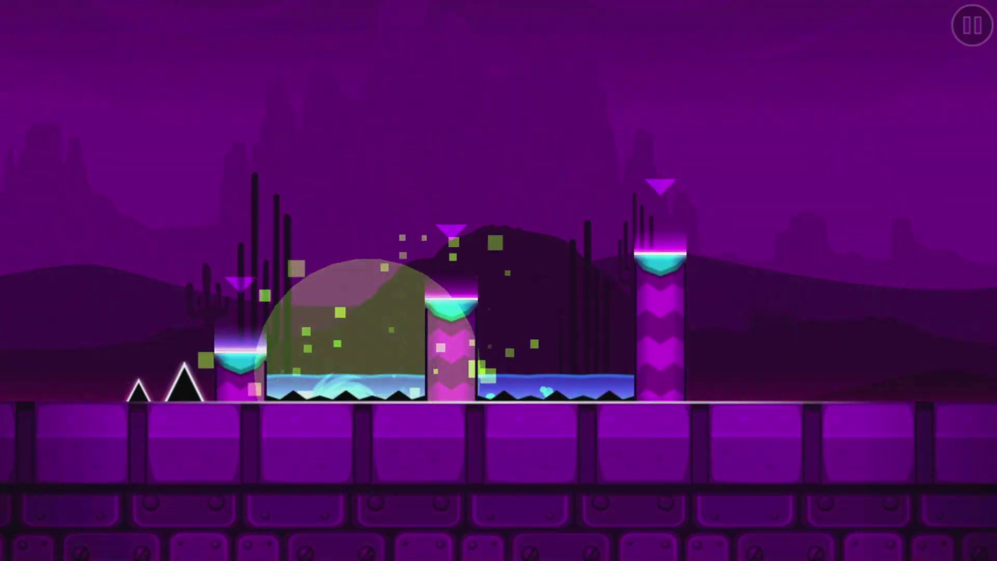
key(space)
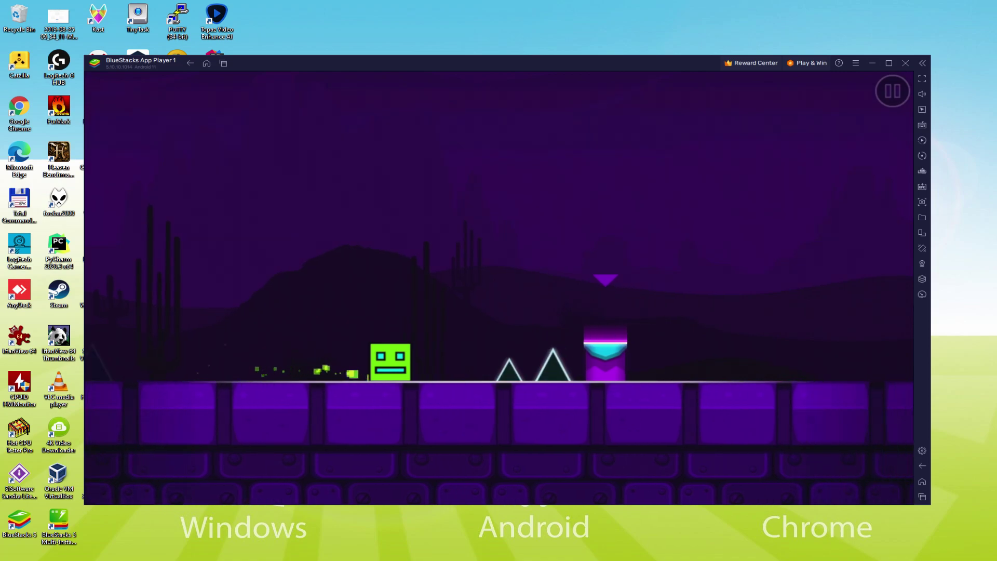
key(space)
key(space)
key(space)
key(space)
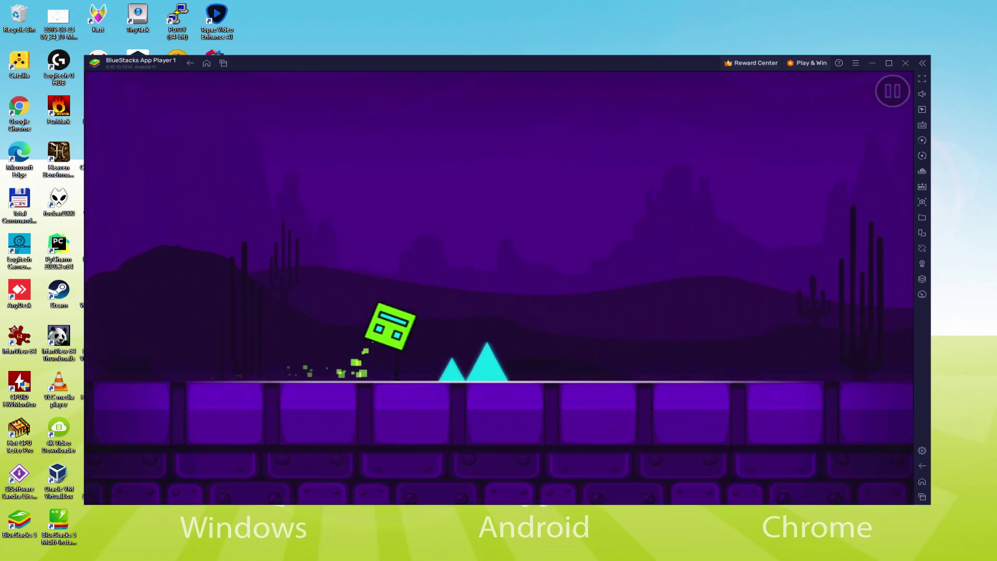
key(space)
key(space)
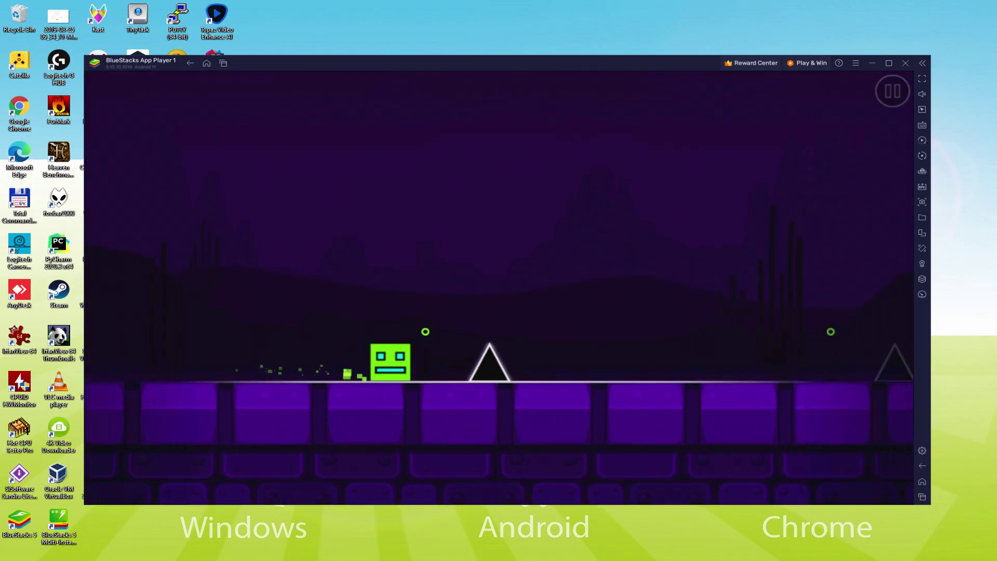
key(space)
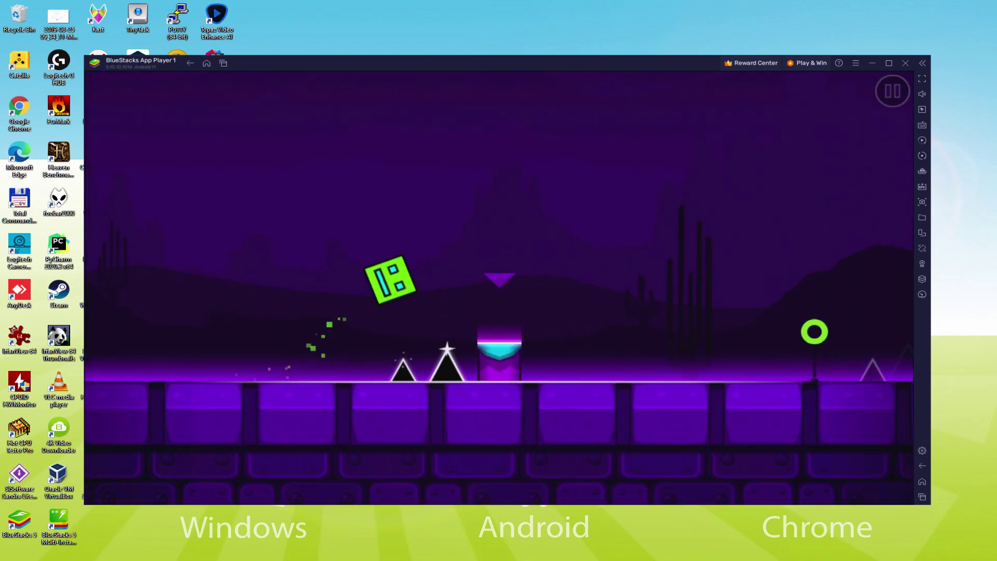
key(space)
key(space)
key(space)
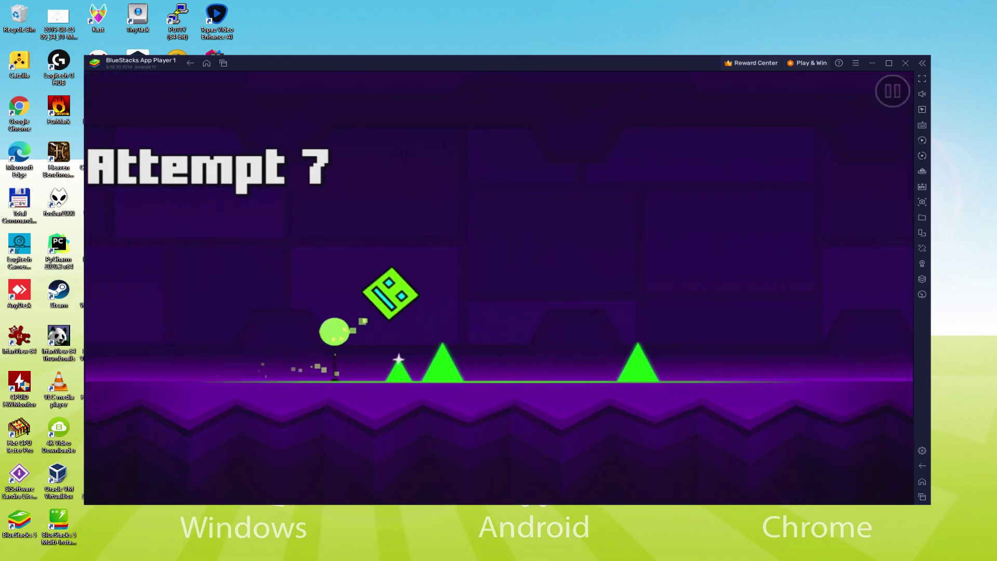
Step: Play the level with the block-wall background over repeated attempts, making the cube jump over the opening pair of spikes and the single spike beyond
key(space)
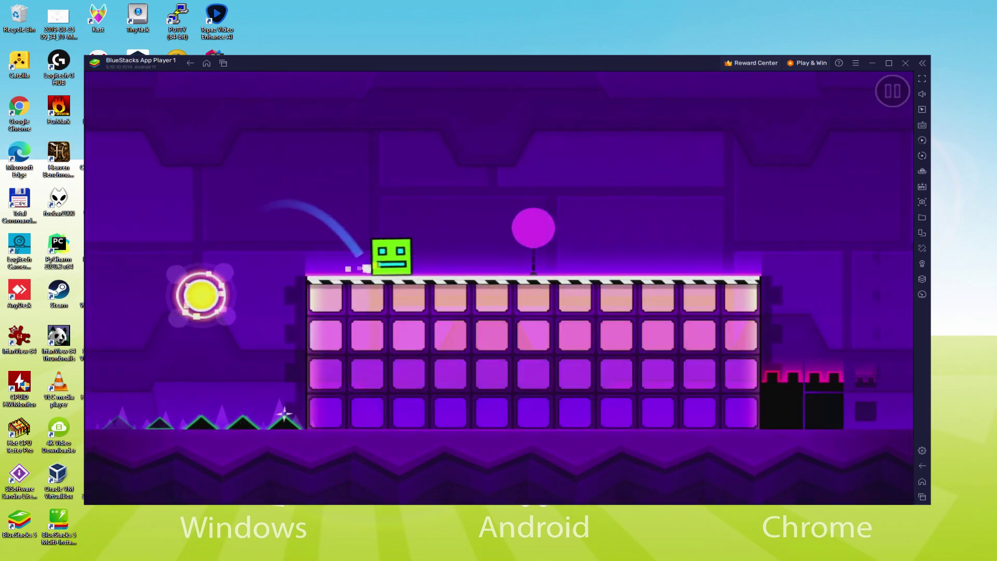
key(space)
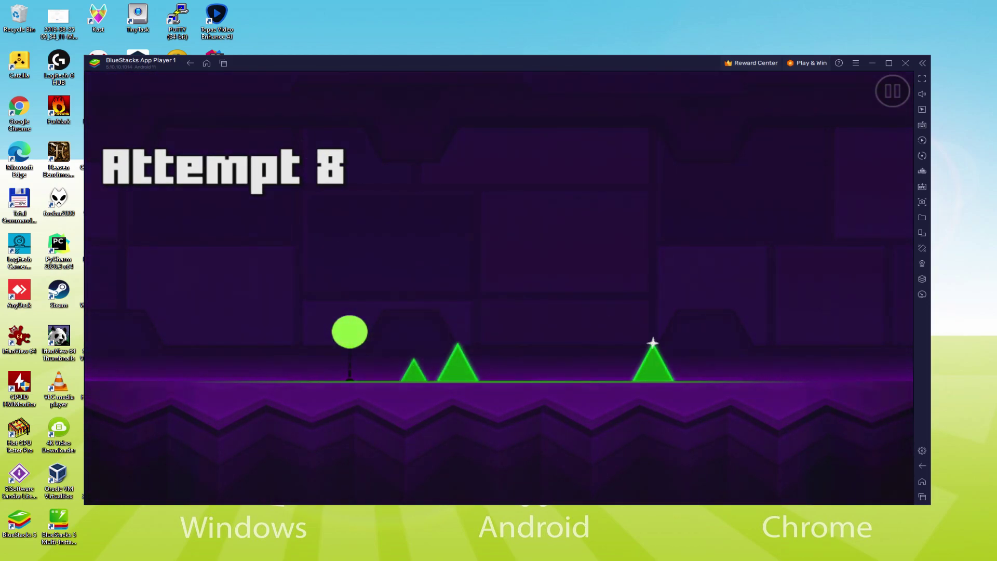
key(space)
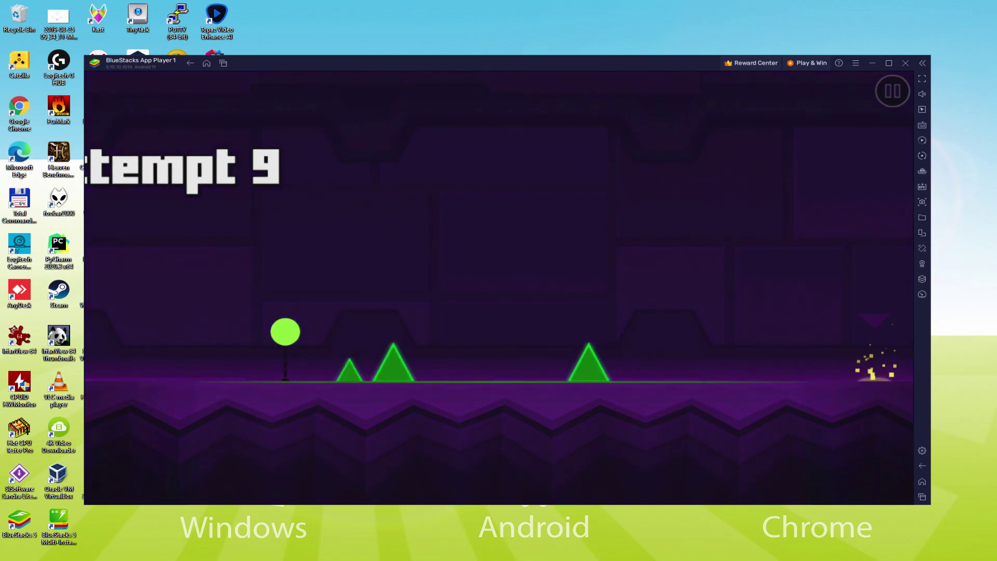
key(space)
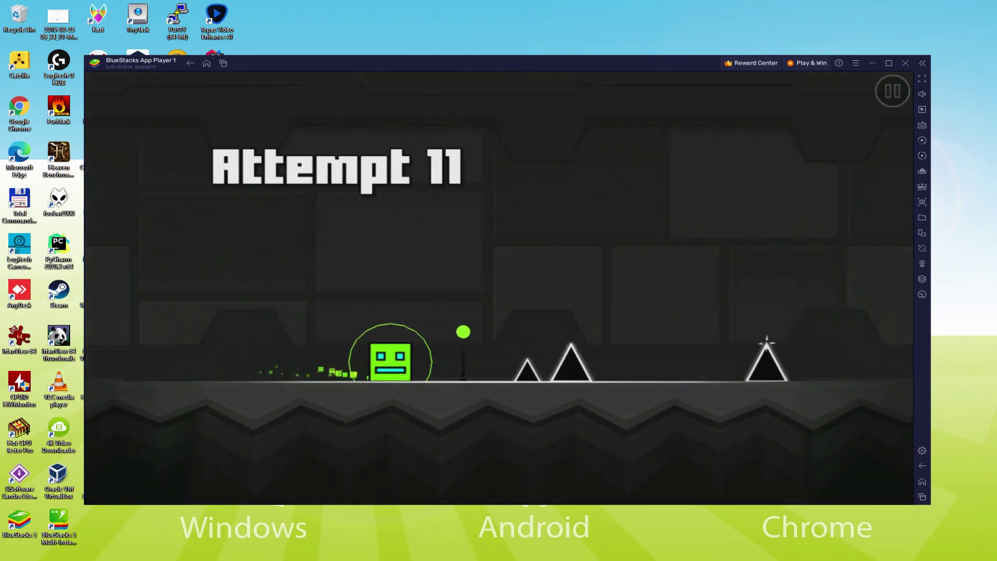
key(space)
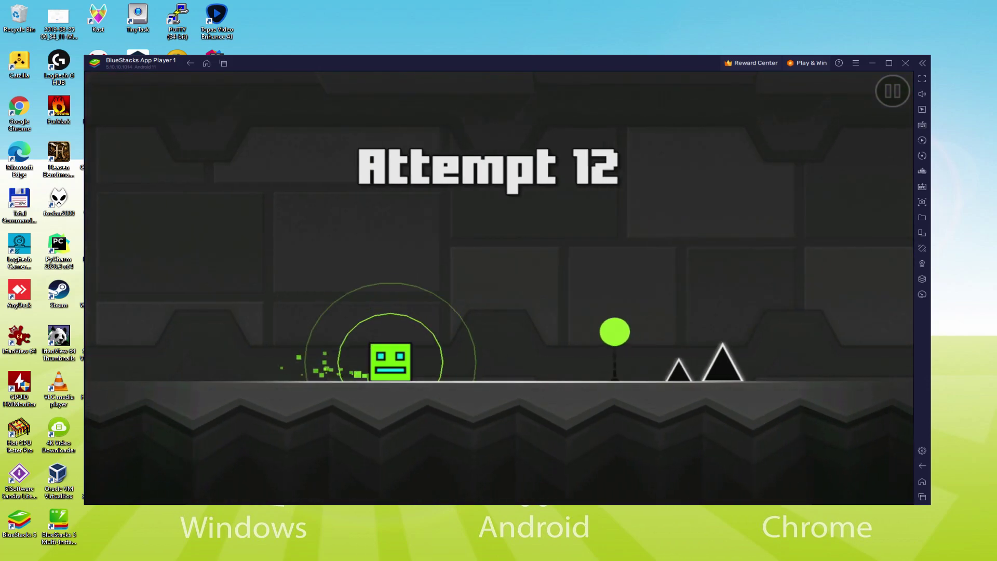
key(space)
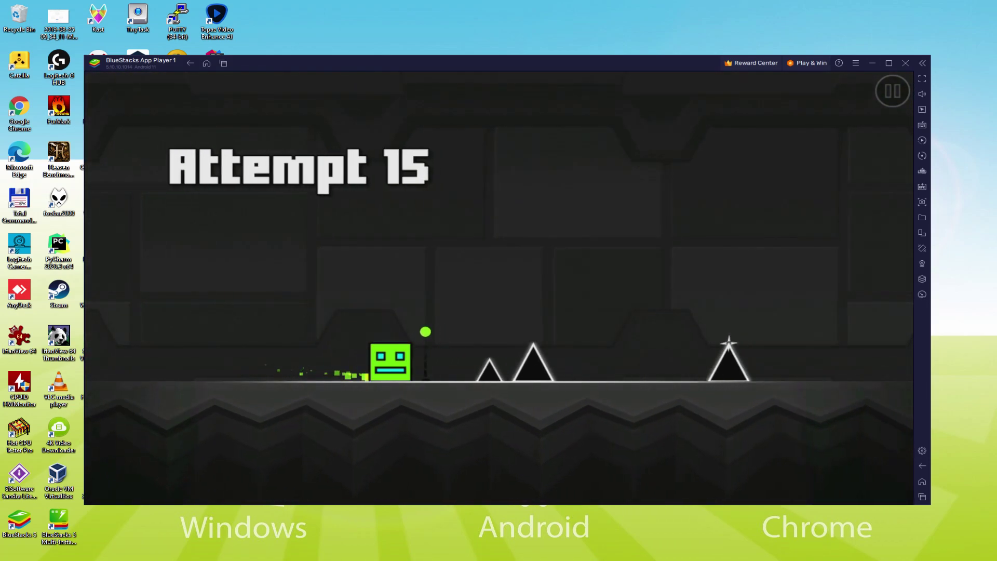
key(space)
key(space)
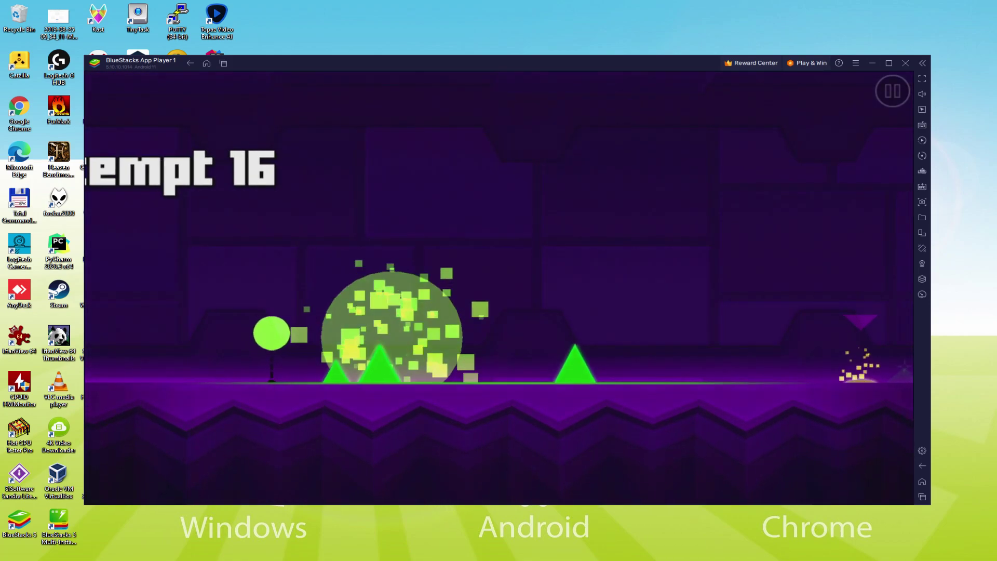
key(space)
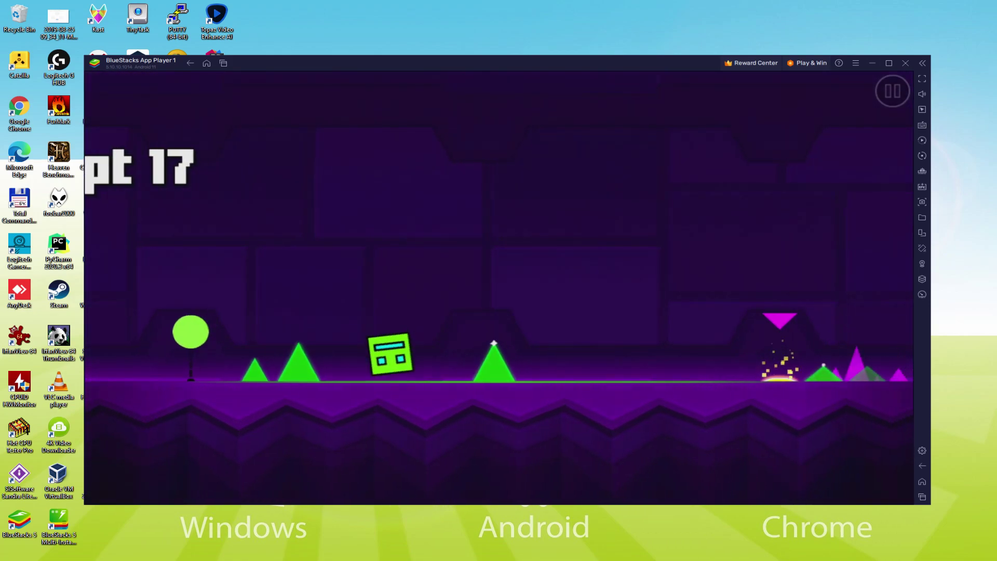